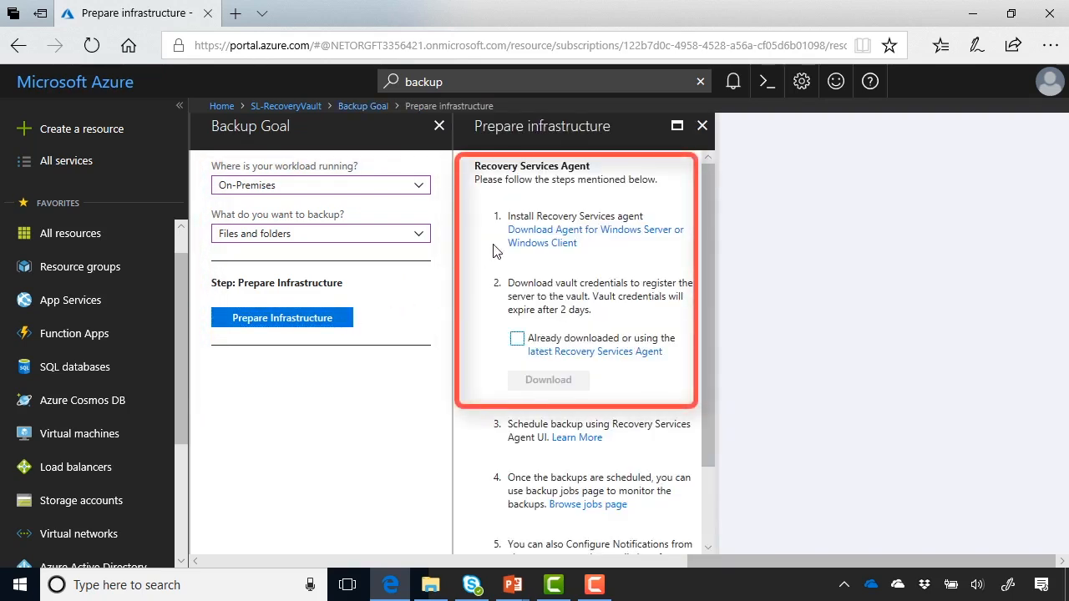
Download and save the Recovery Services agent installer for Windows and the vault credentials file for SL-RecoveryVault.
click(567, 243)
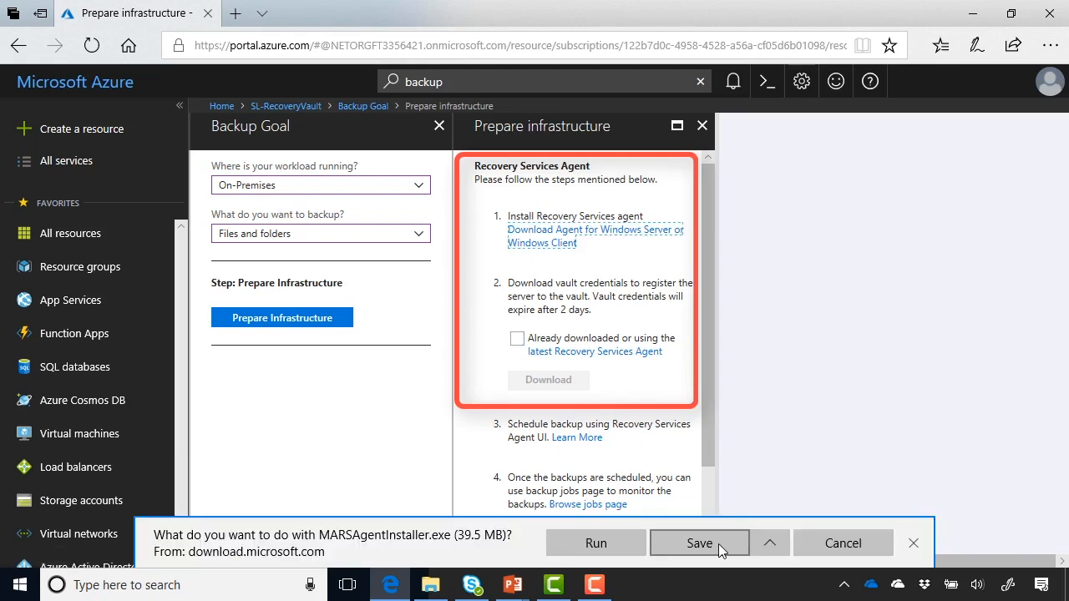
click(716, 544)
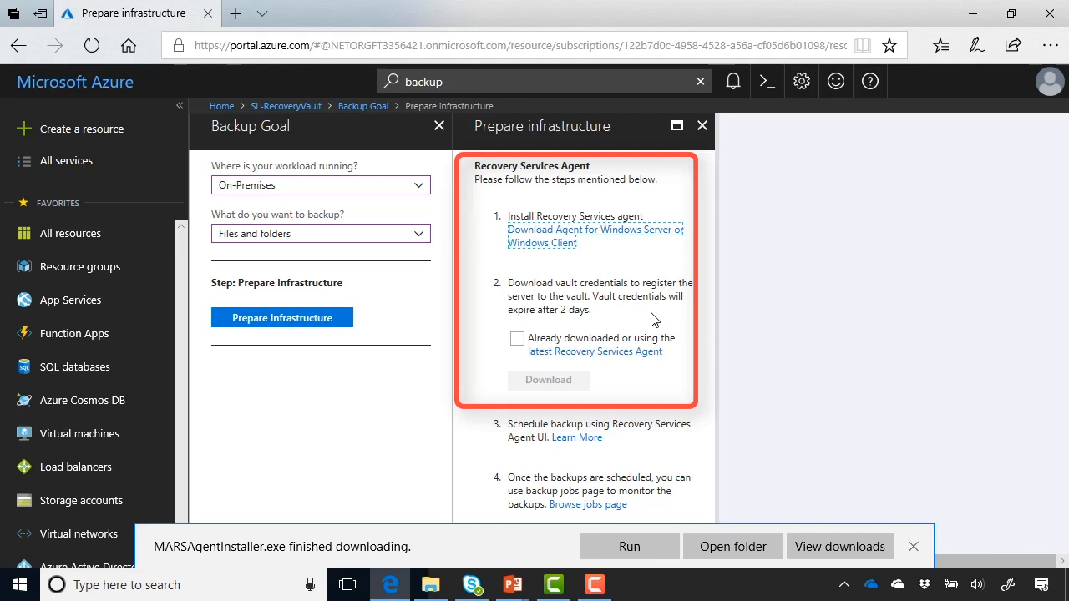
click(517, 339)
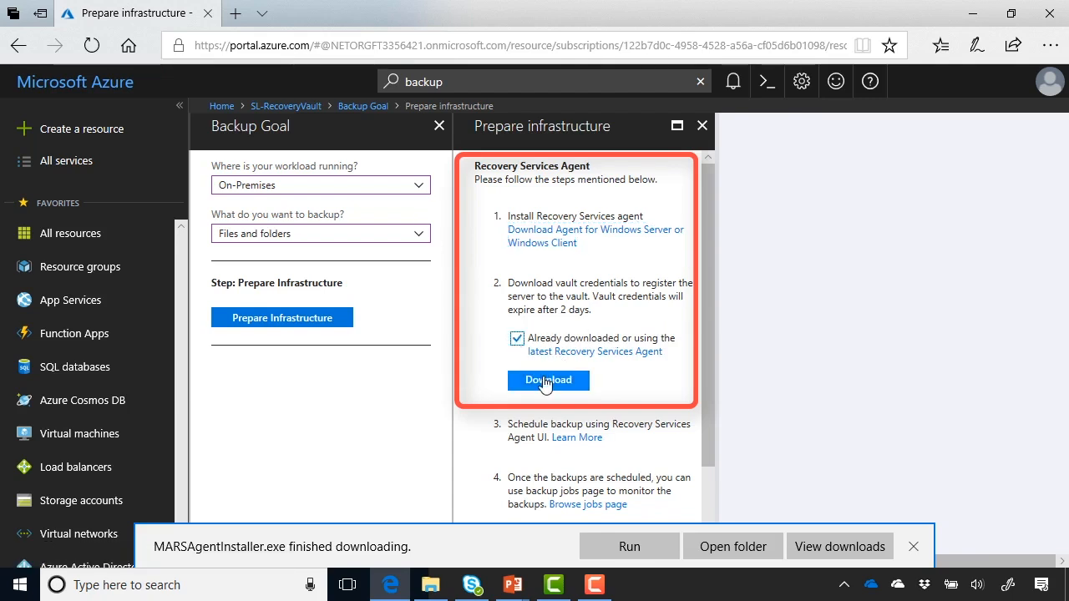
click(544, 380)
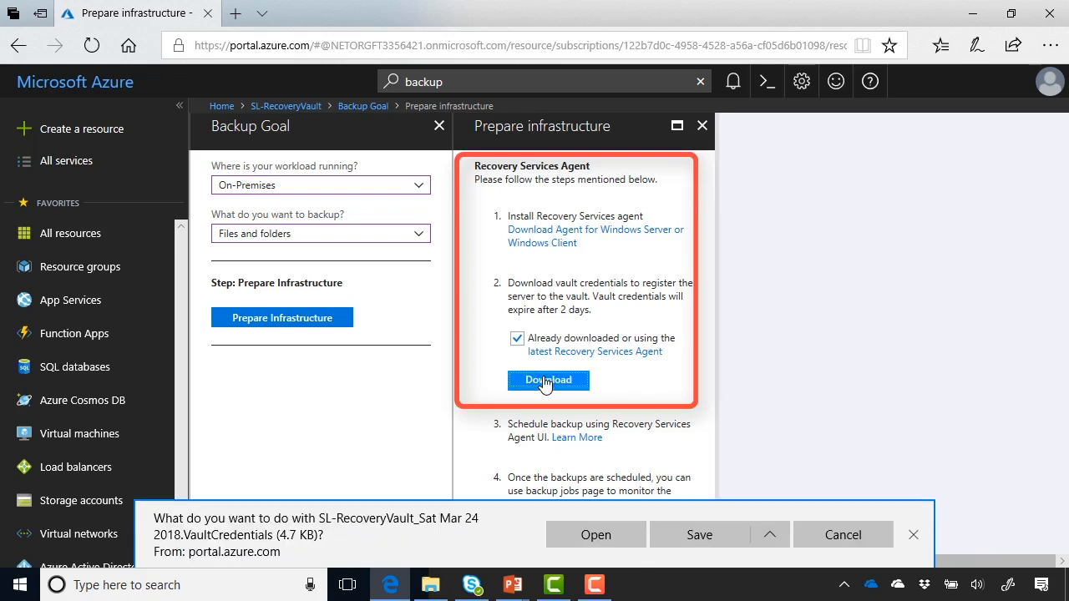
click(700, 536)
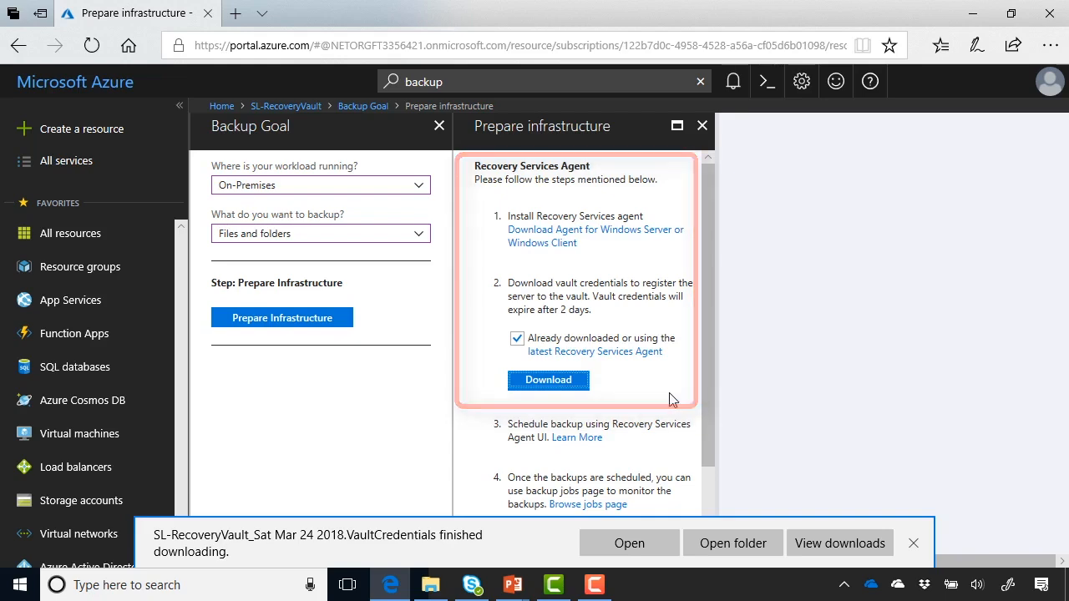
Install the agent from MARSAgentInstaller.exe in Downloads, keeping the default installation folder, cache location and proxy settings.
click(742, 544)
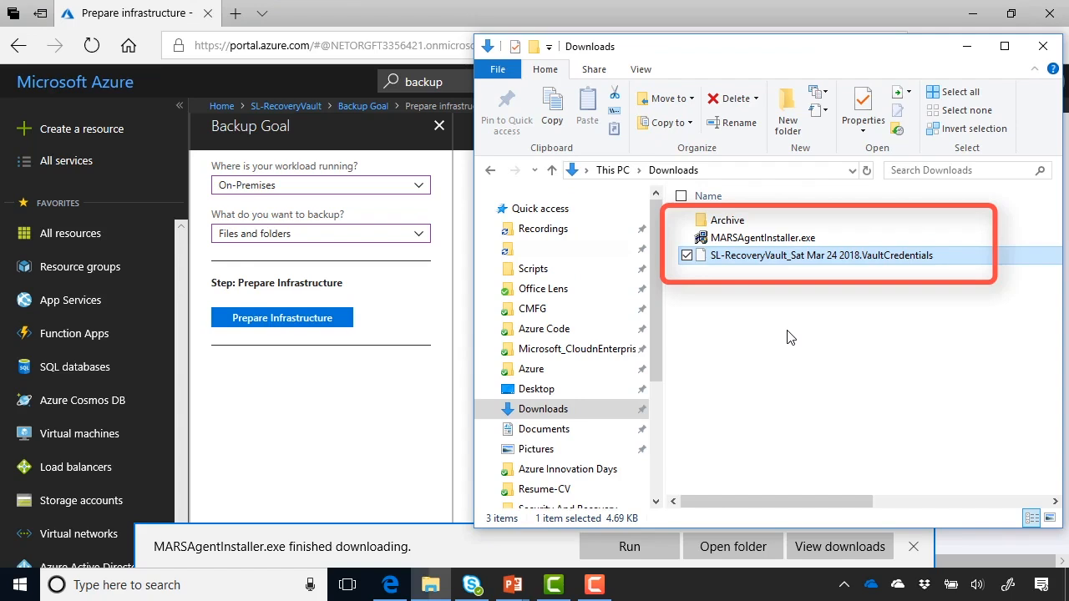
double_click(770, 239)
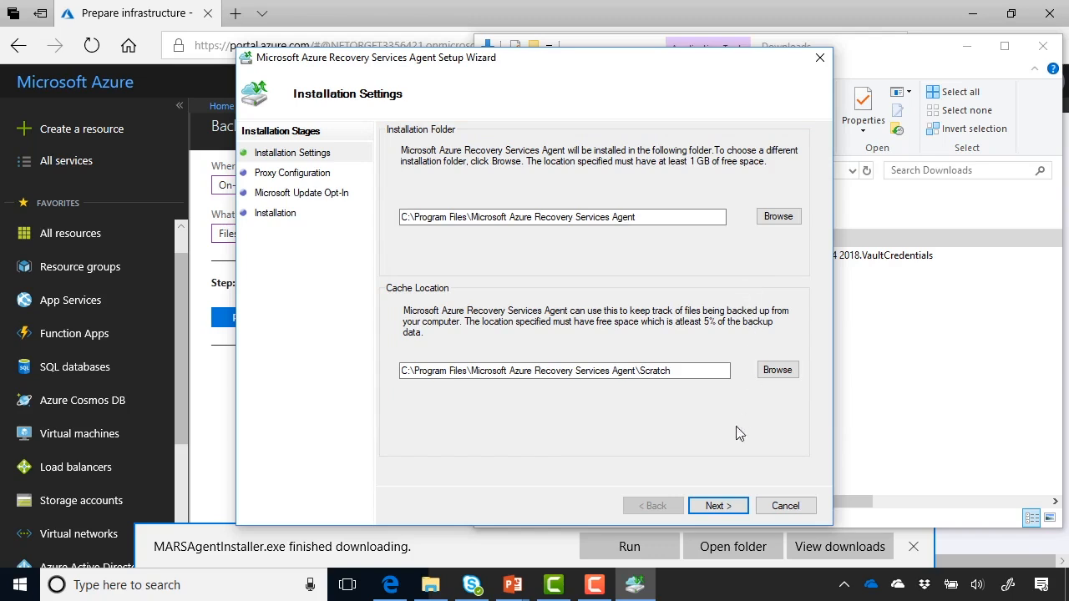
click(718, 507)
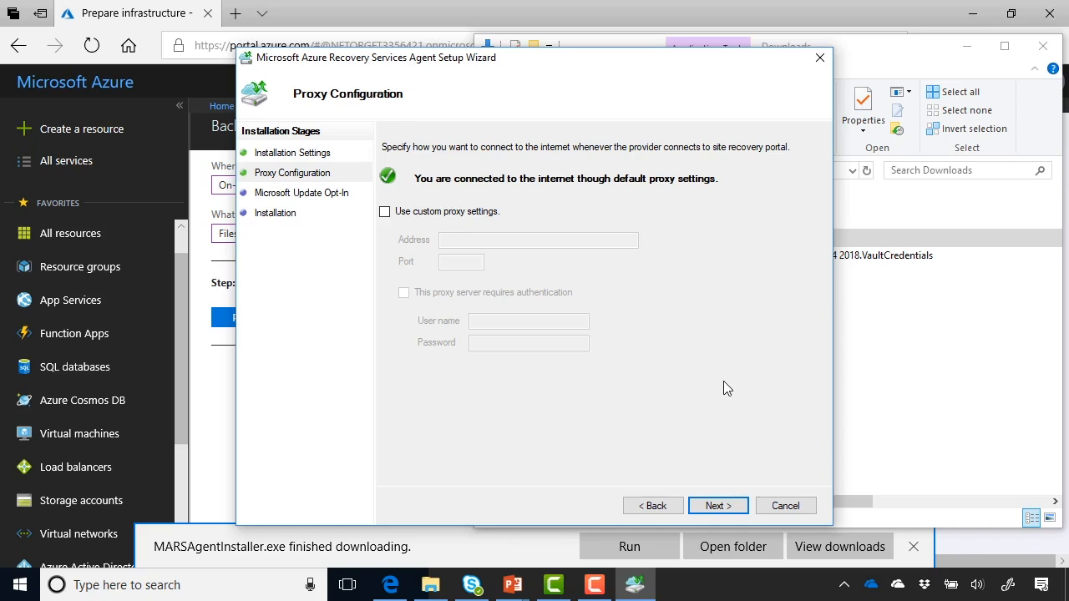
click(718, 506)
click(614, 261)
click(718, 507)
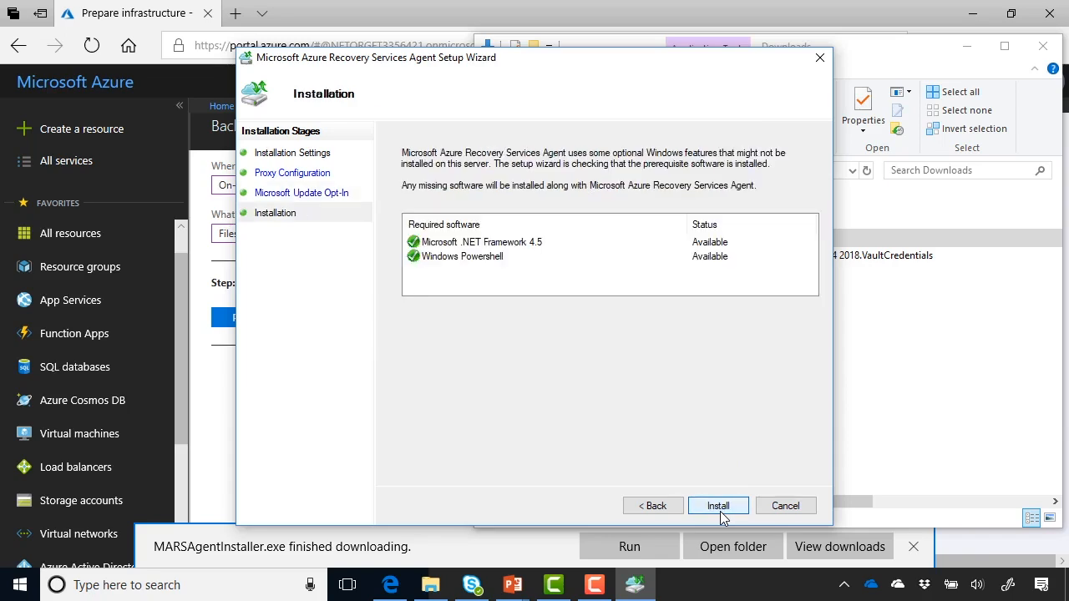
click(718, 507)
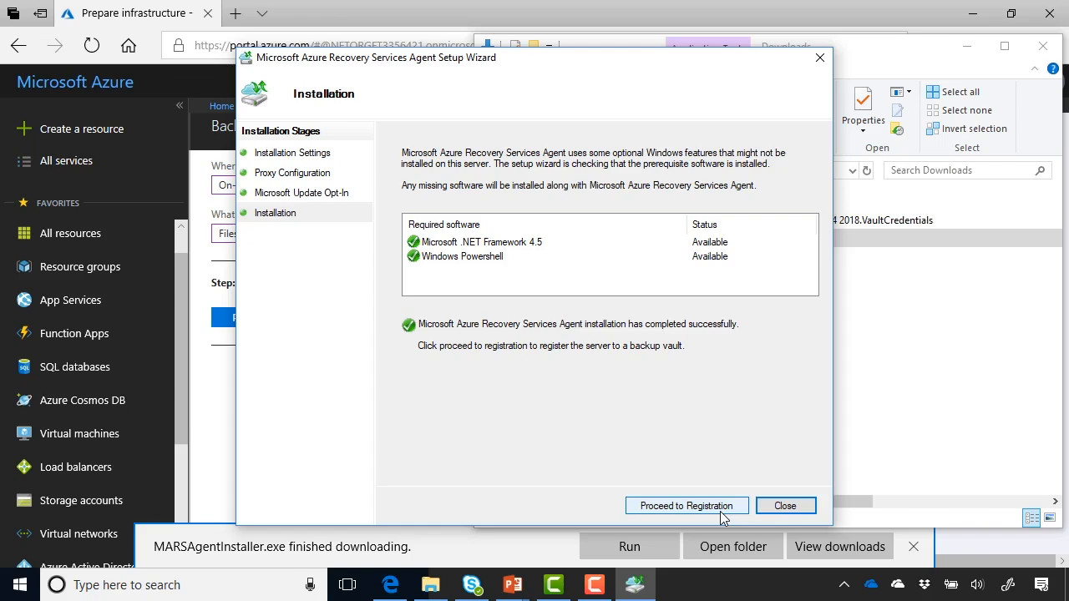
Proceed to server registration and identify the vault with SL-RecoveryVault_Sat Mar 24 2018.VaultCredentials from the Downloads folder.
click(686, 506)
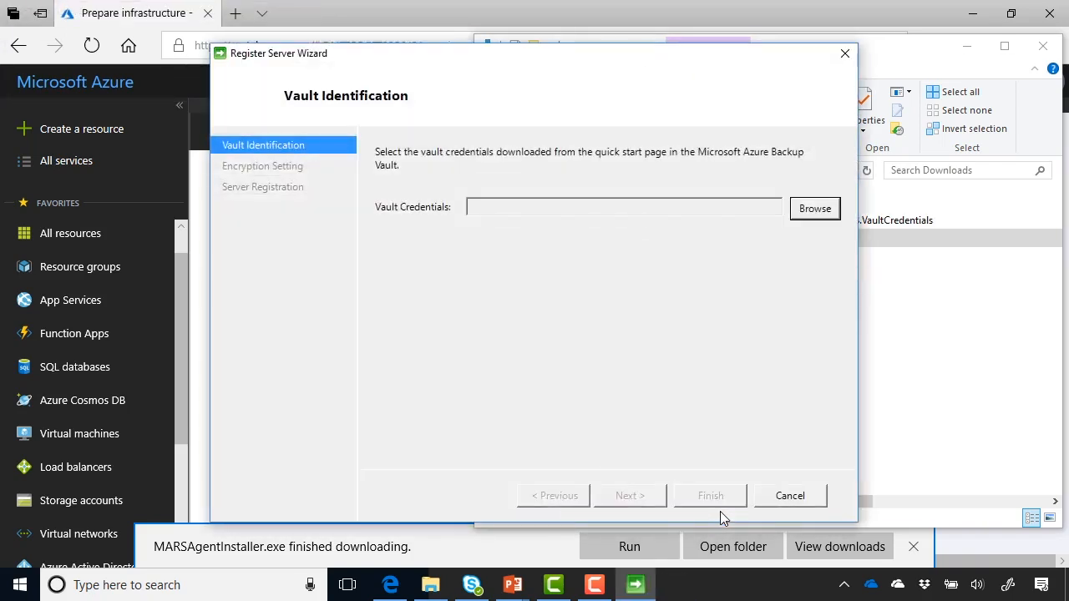
click(814, 210)
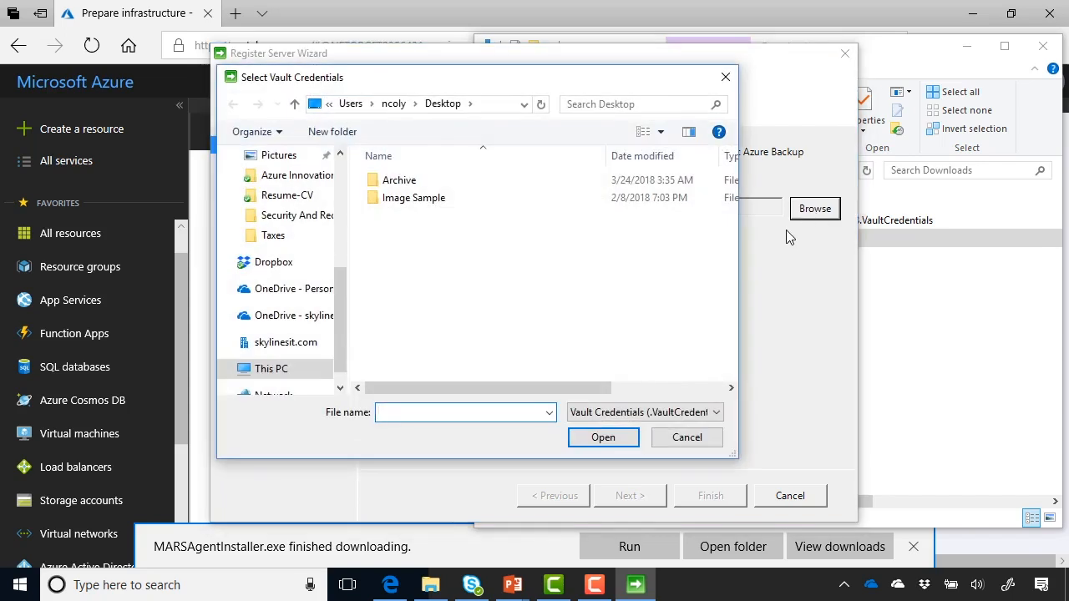
scroll(340, 218, up, 4)
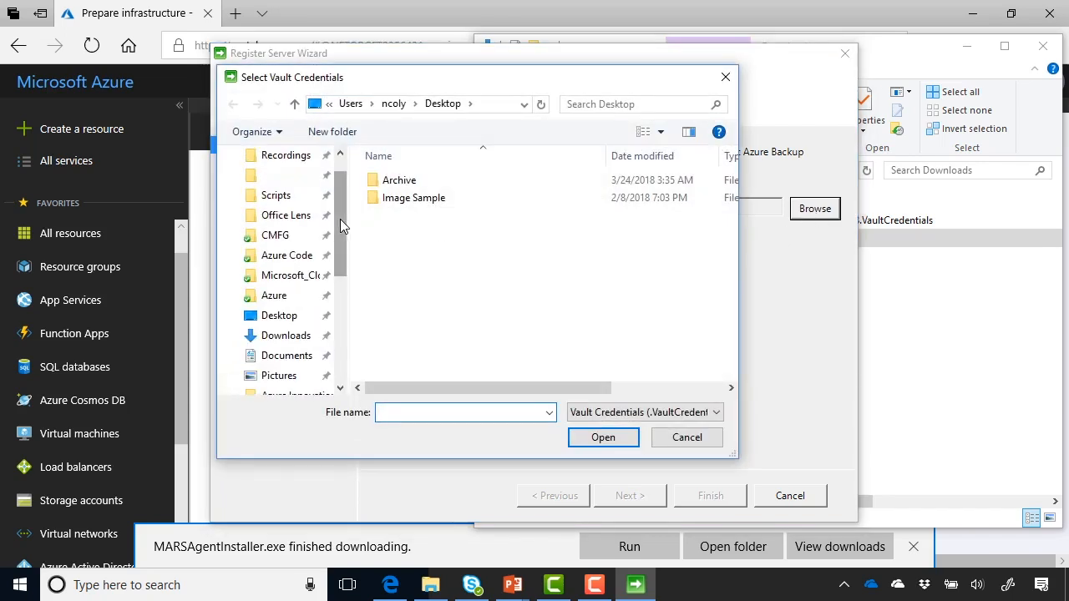
click(287, 336)
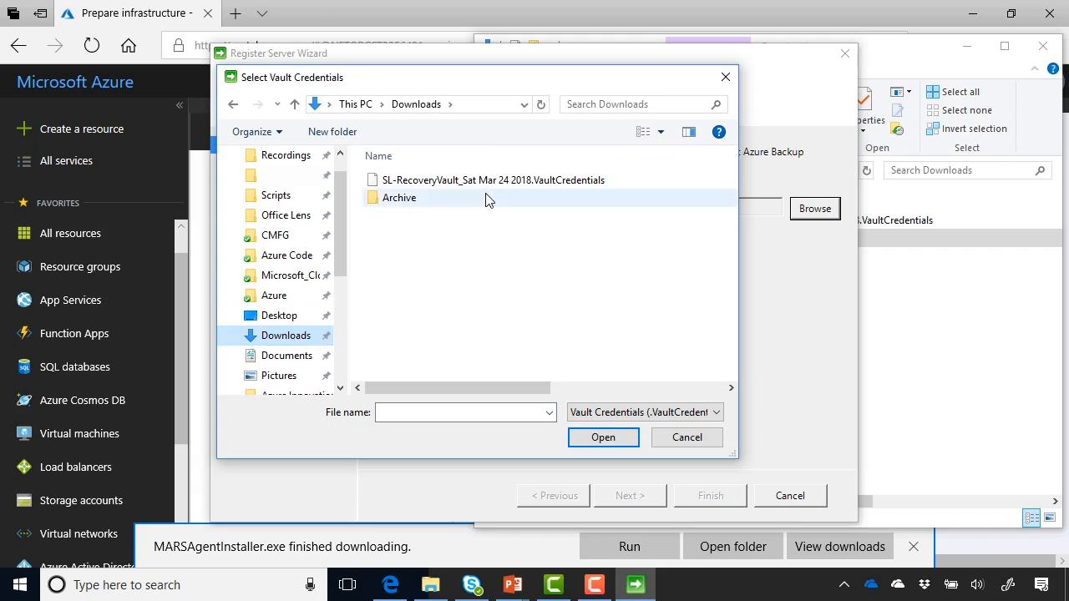
double_click(537, 187)
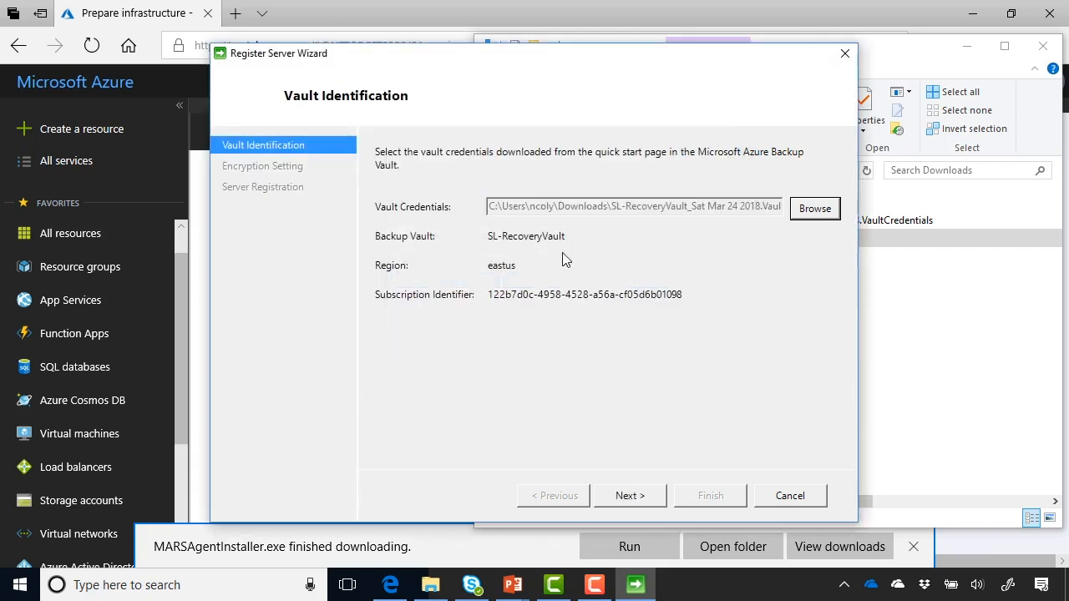
click(636, 498)
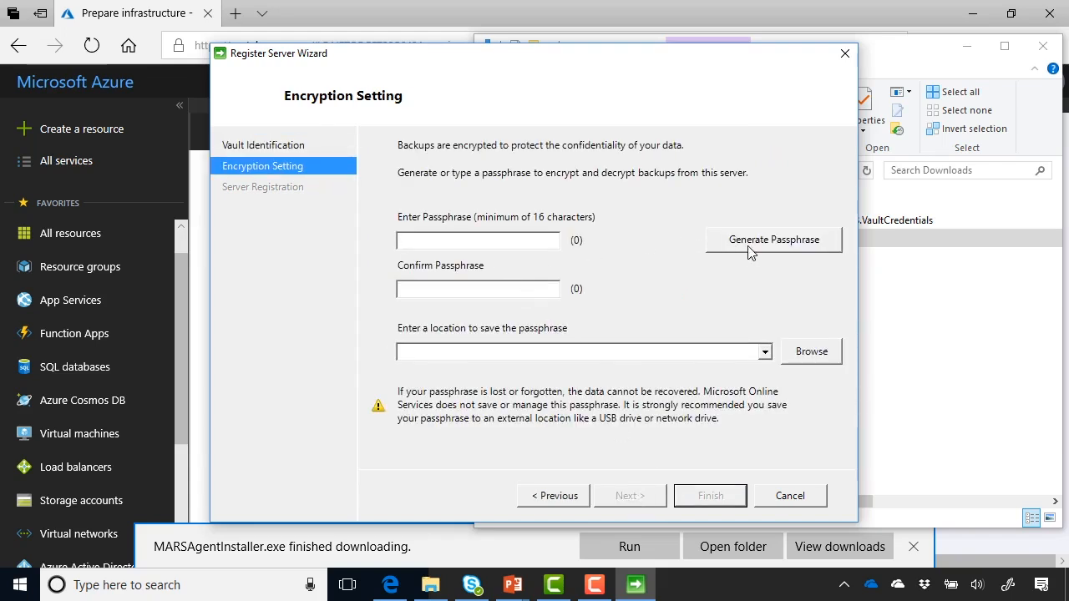
Generate an encryption passphrase saved to the Desktop, then finish the server registration and launch the Recovery Services Agent.
click(768, 256)
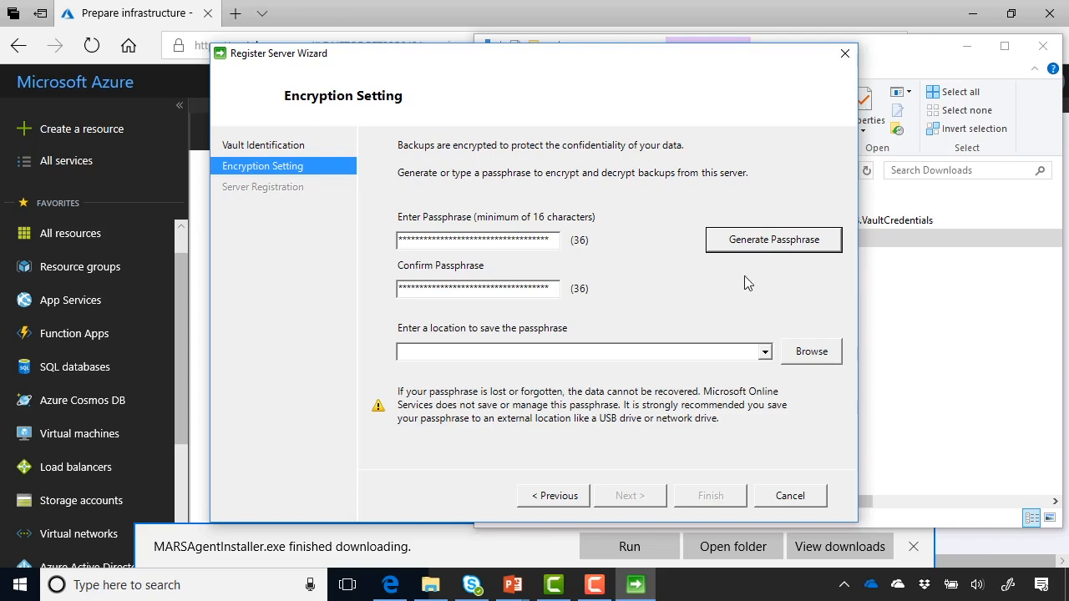
click(811, 352)
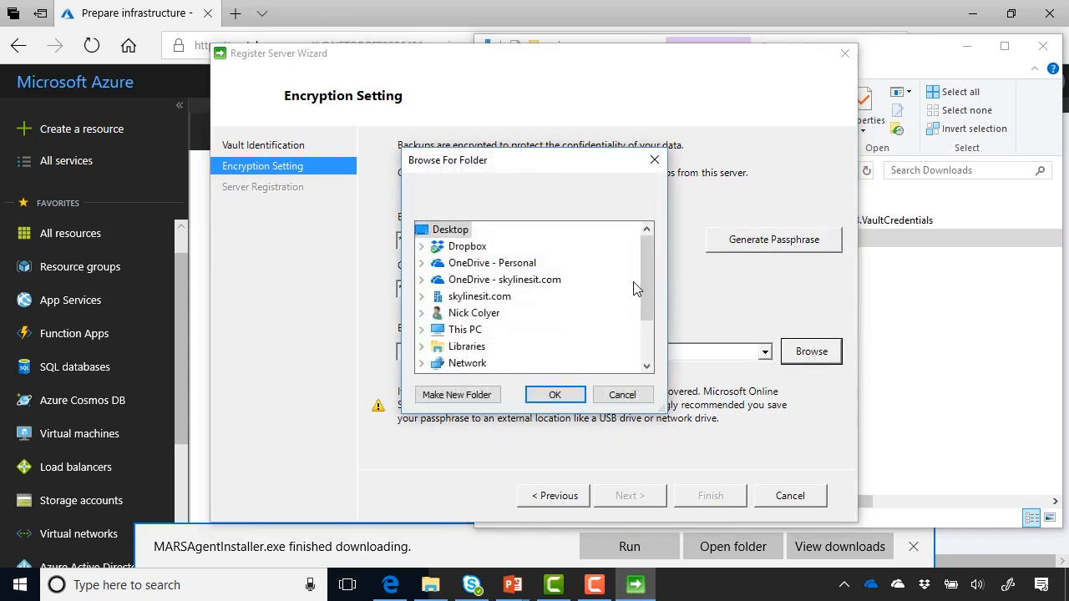
click(557, 398)
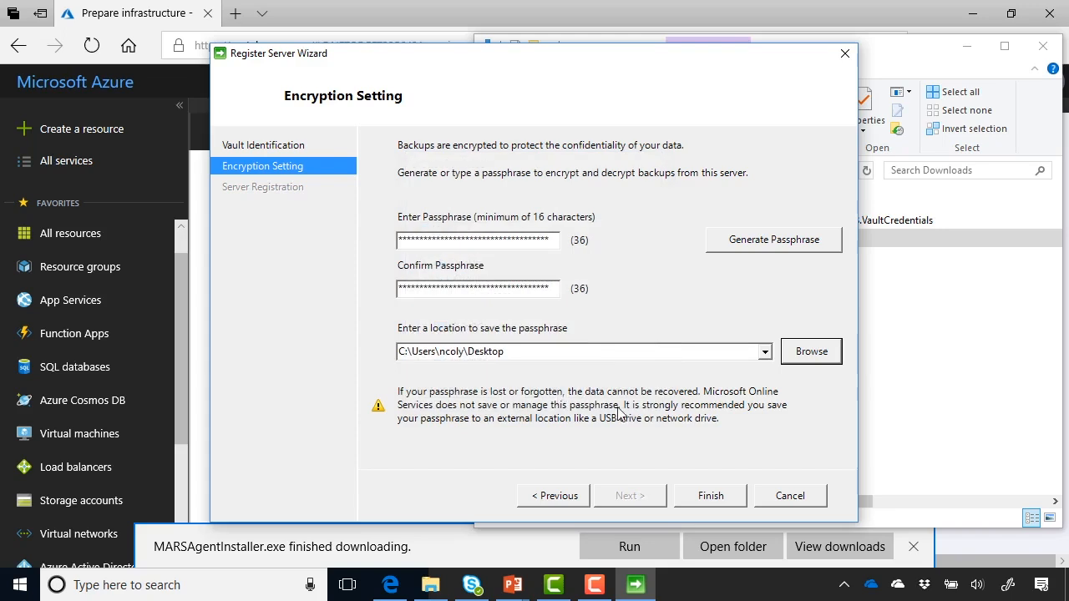
click(710, 496)
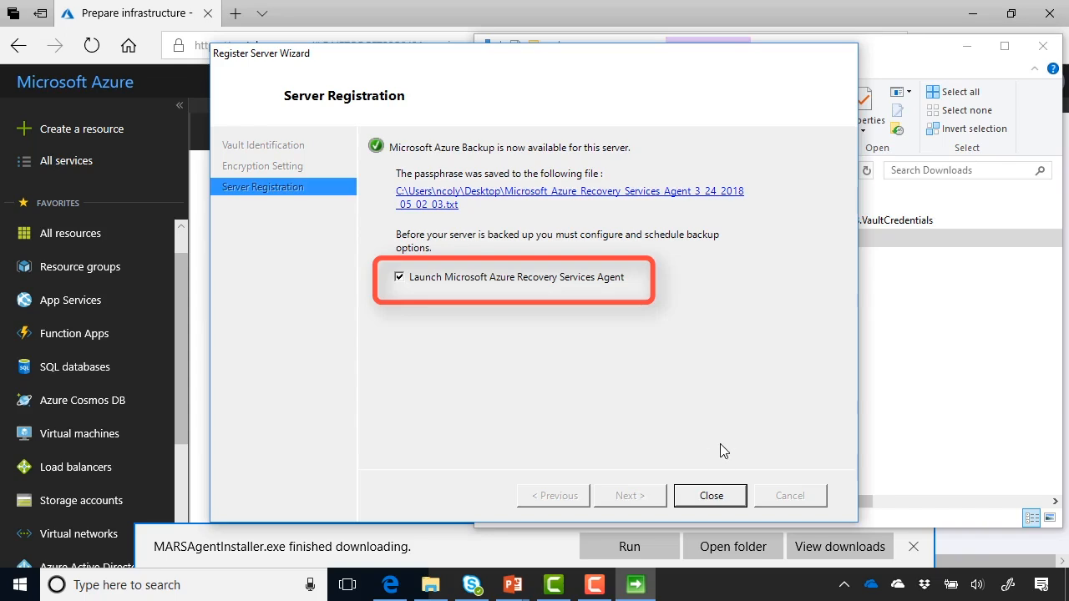
click(711, 494)
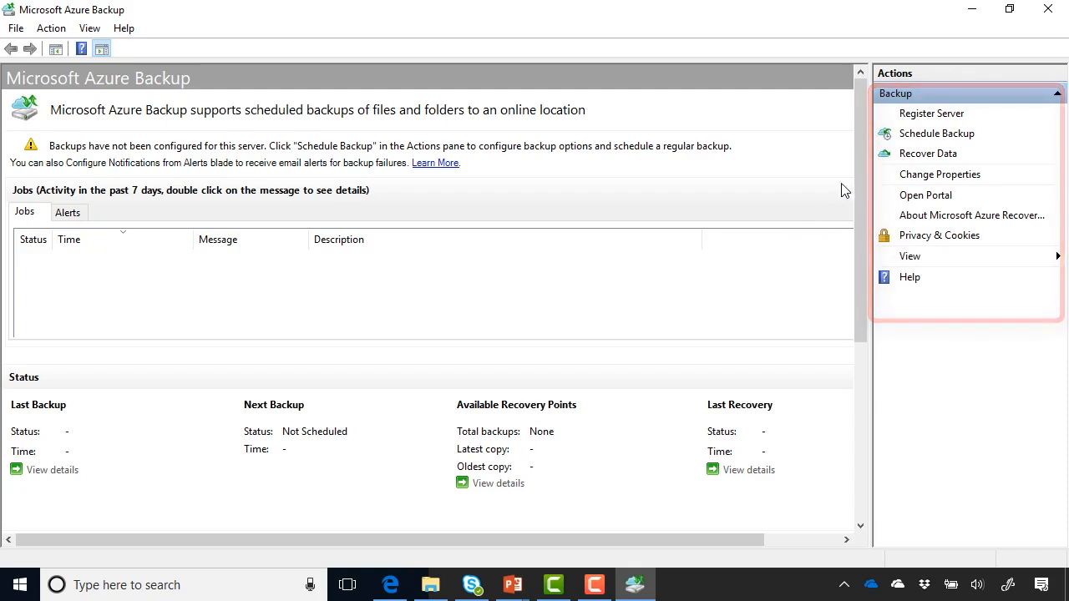
Set up a scheduled backup of the user profile's Downloads folder on C:, running every day at 10:00 PM.
click(922, 139)
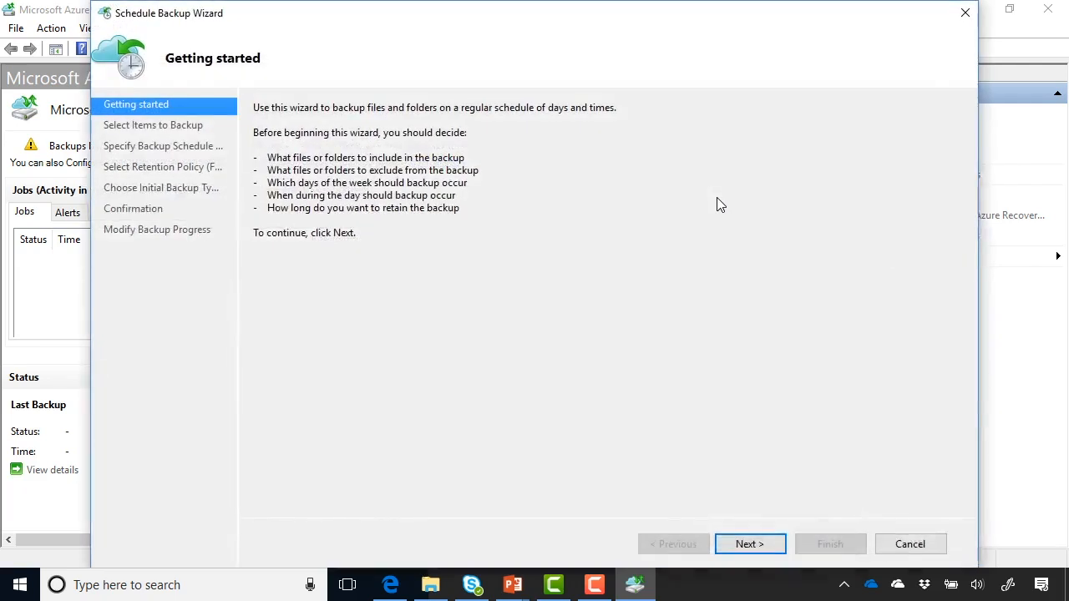
click(761, 546)
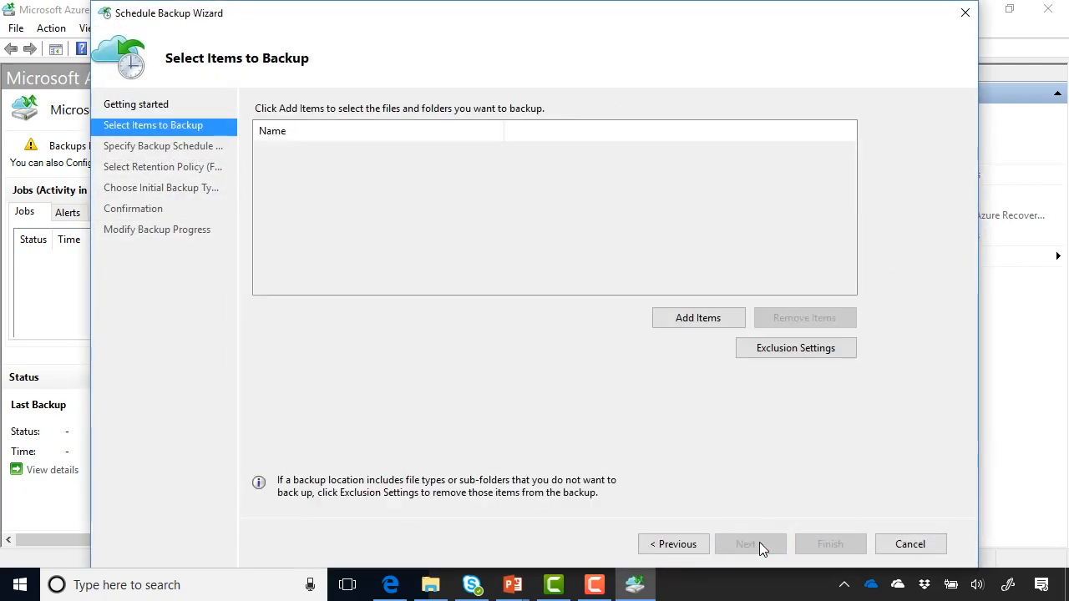
click(698, 324)
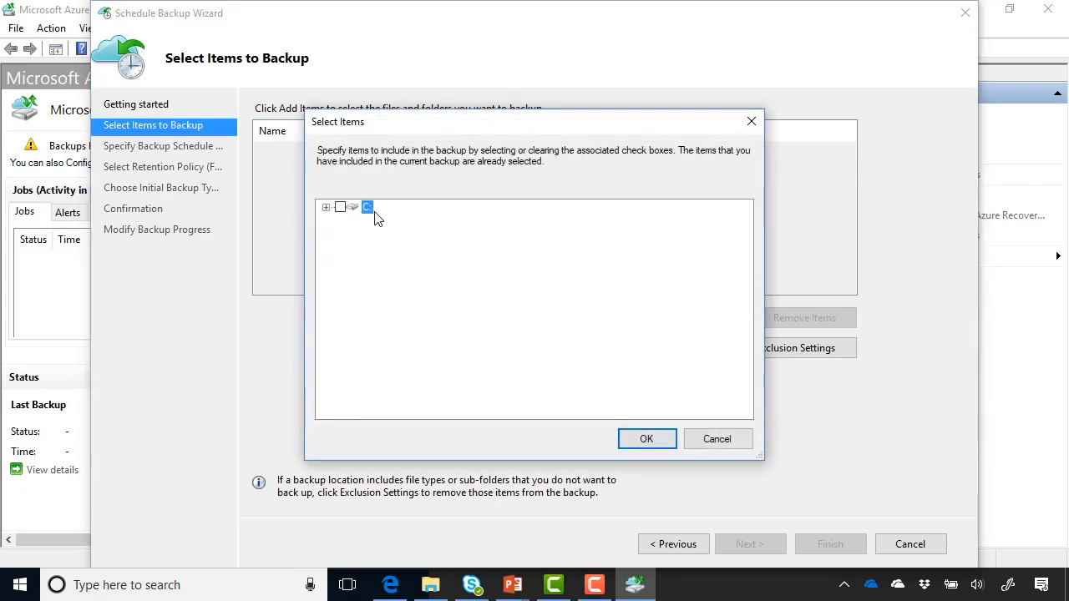
click(326, 208)
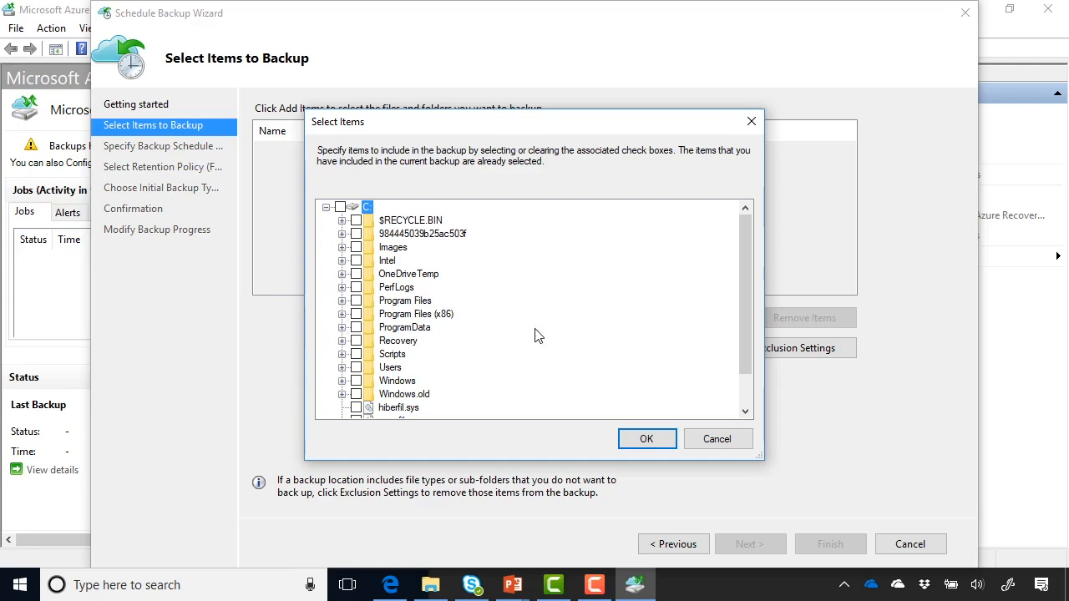
scroll(450, 382, down, 1)
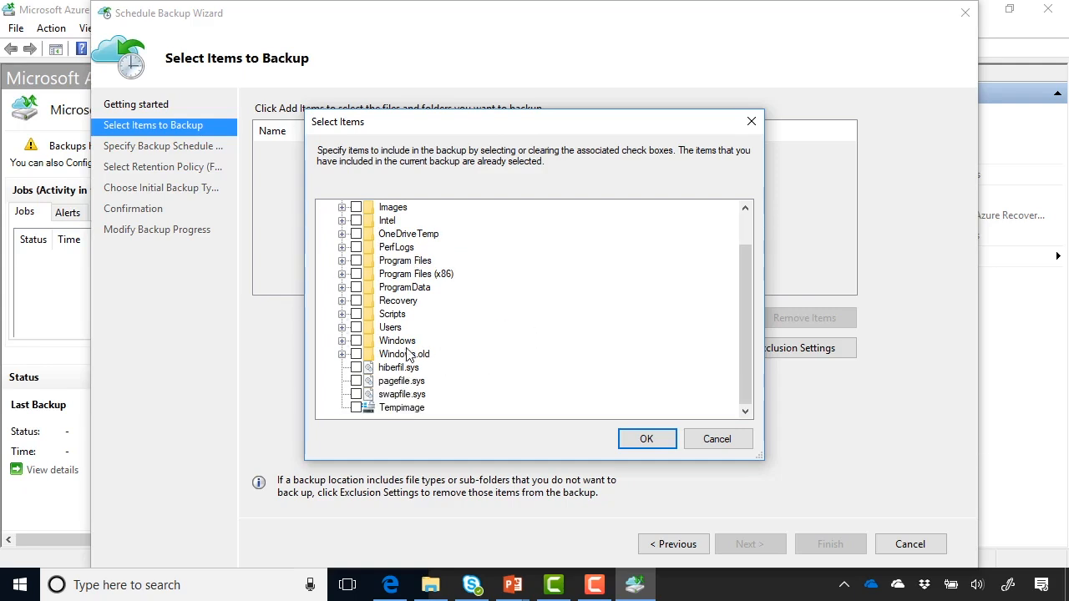
click(342, 328)
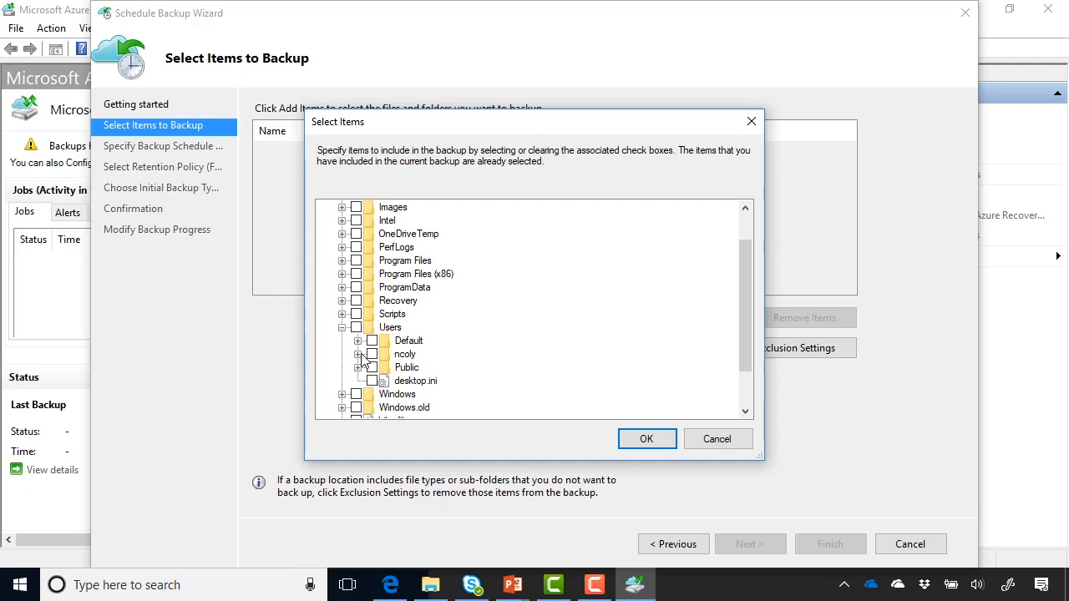
click(358, 355)
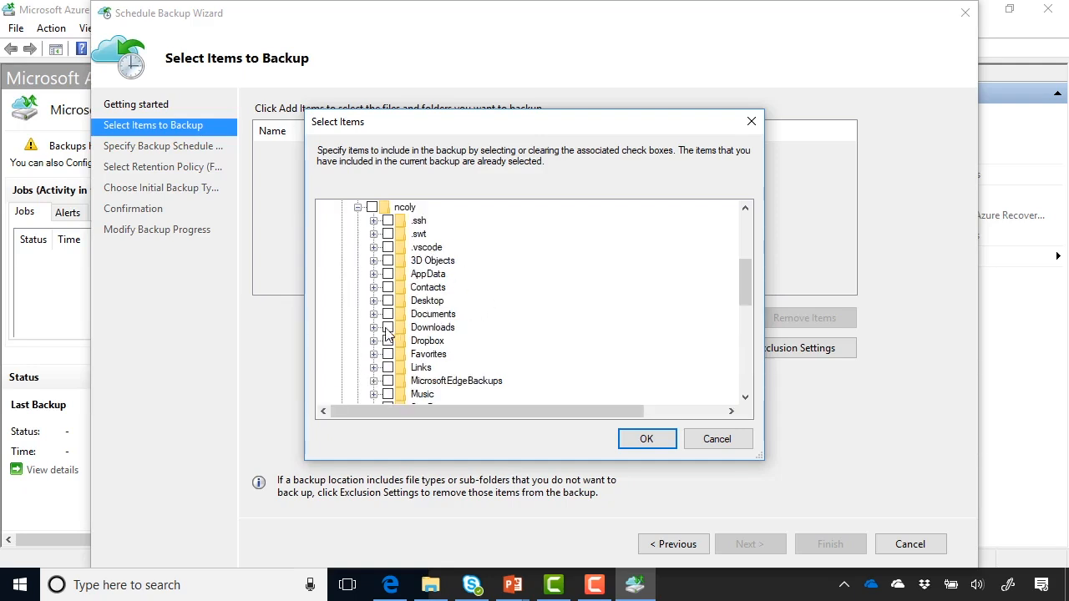
click(644, 438)
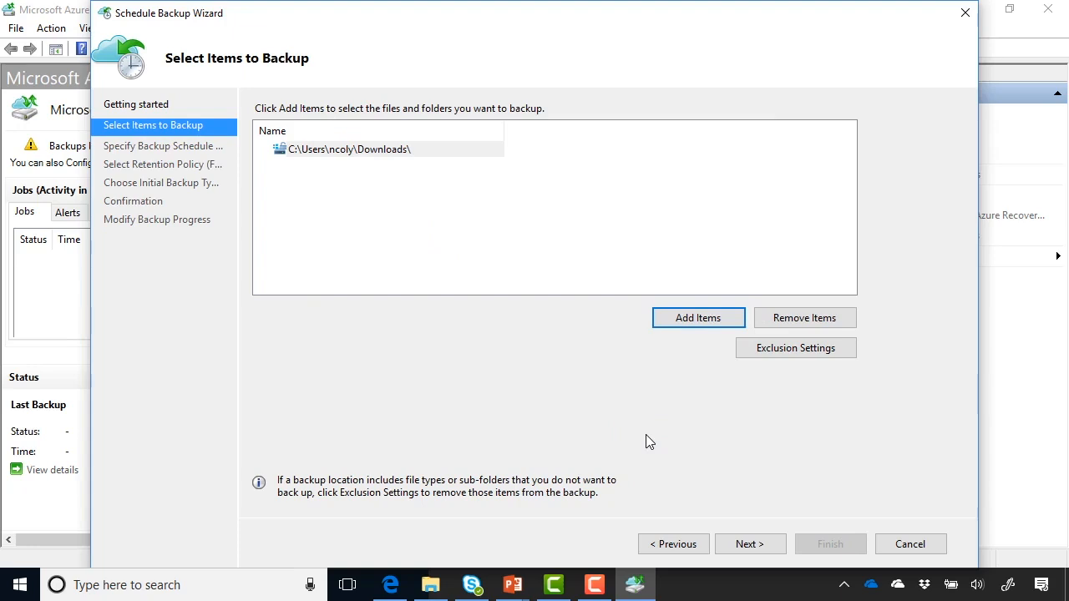
click(749, 544)
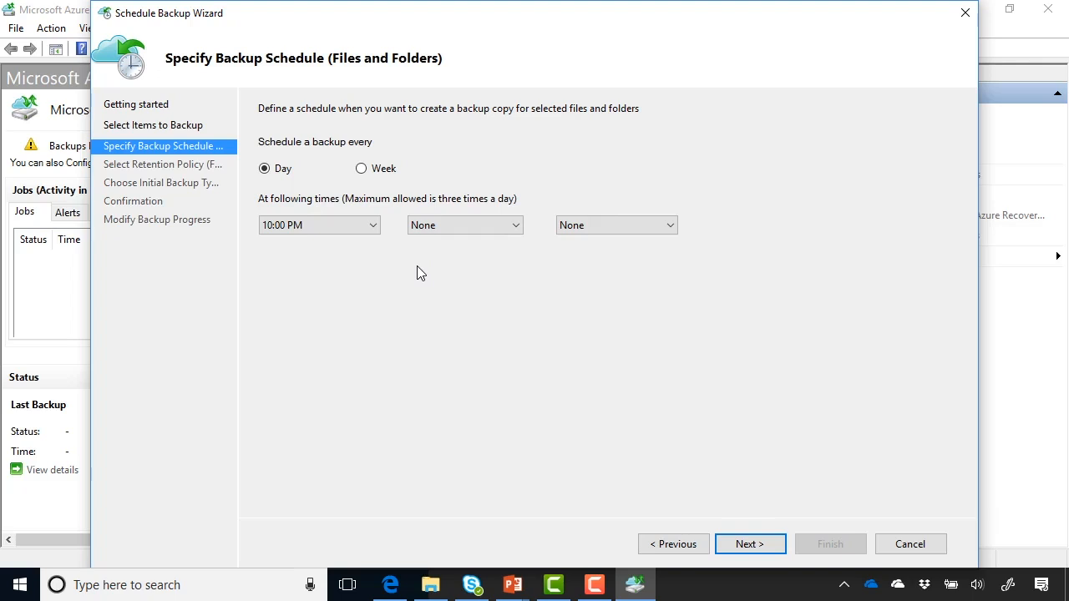
click(760, 544)
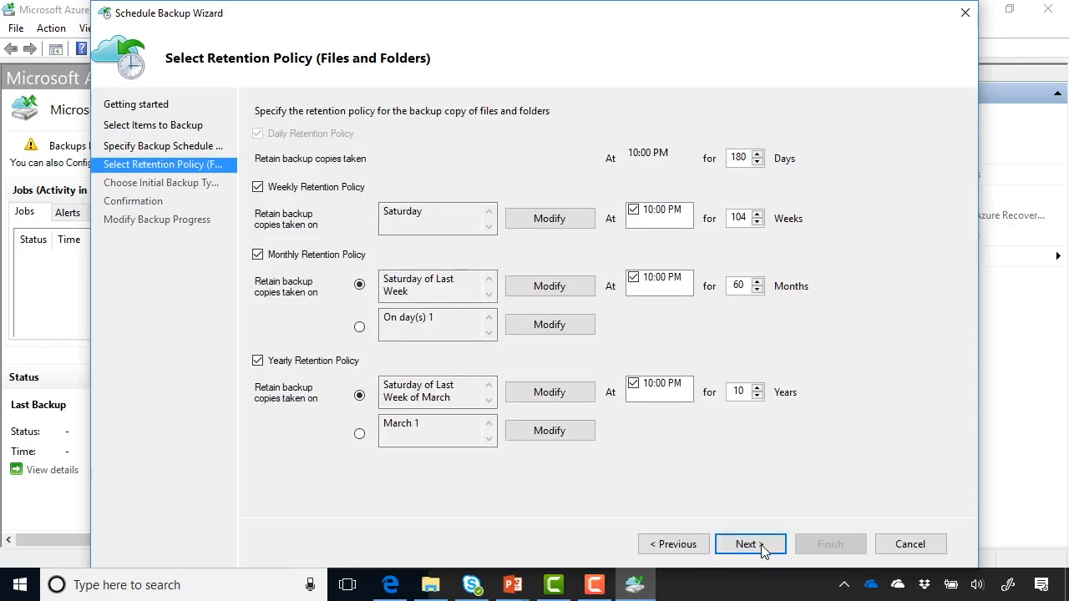
Disable the weekly, monthly and yearly retention policies and keep the initial backup set to Automatically over the network.
click(258, 187)
click(258, 254)
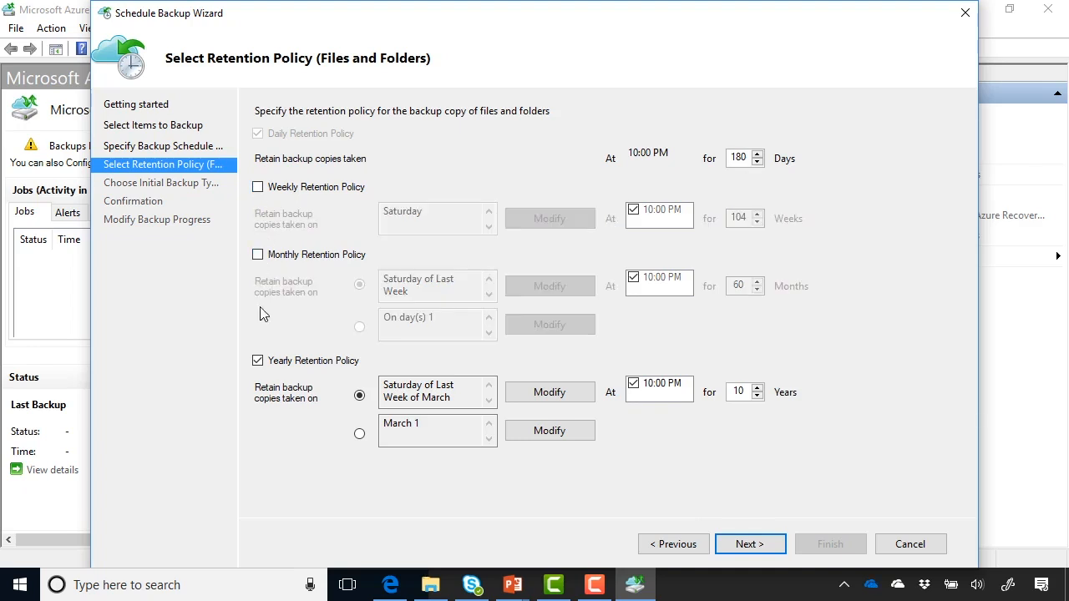
click(258, 361)
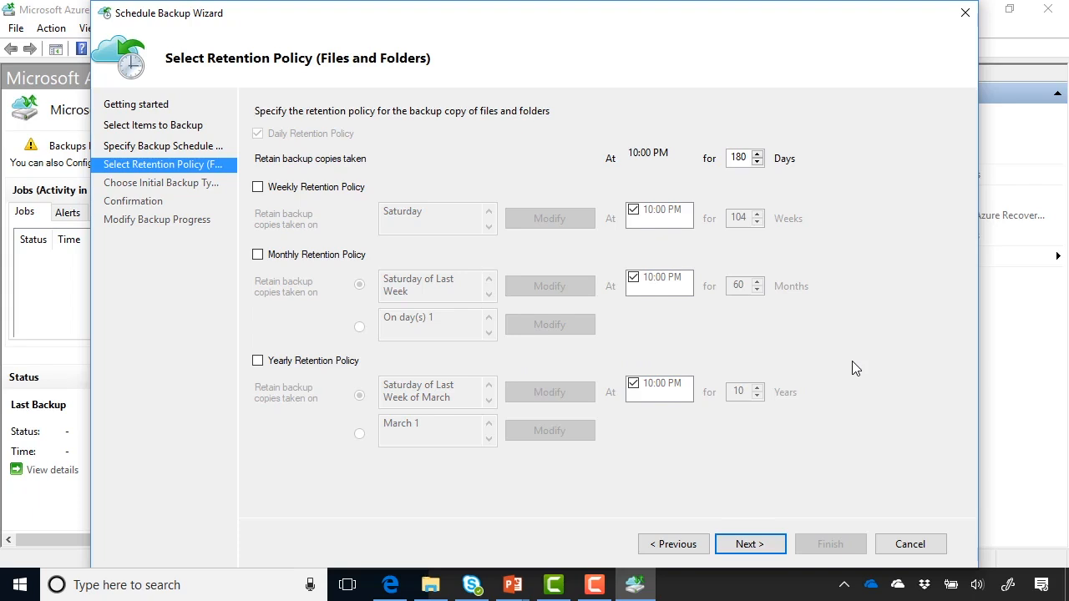
click(751, 544)
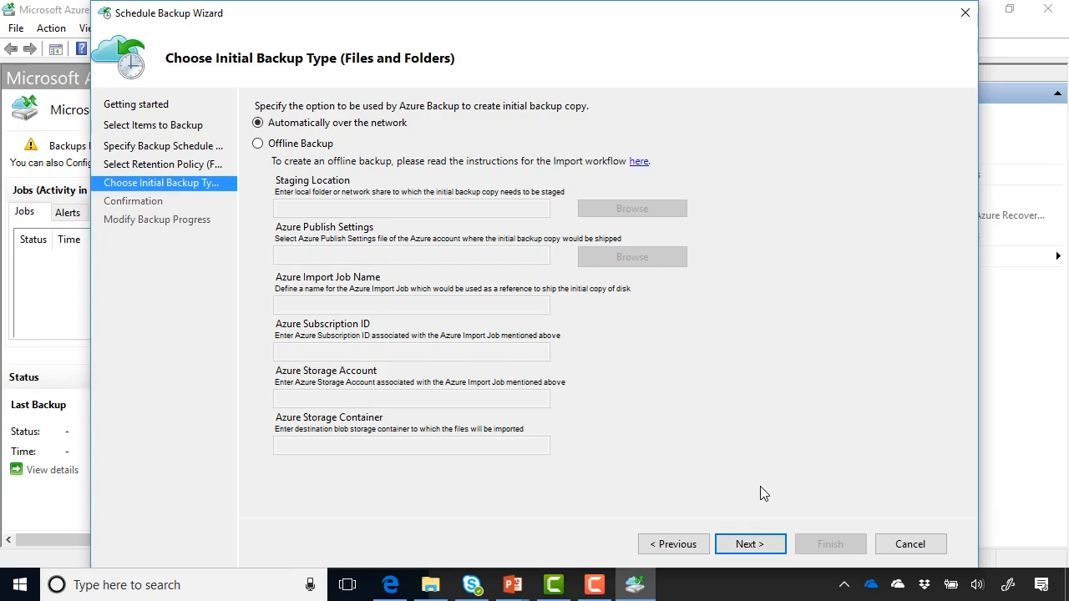
click(749, 543)
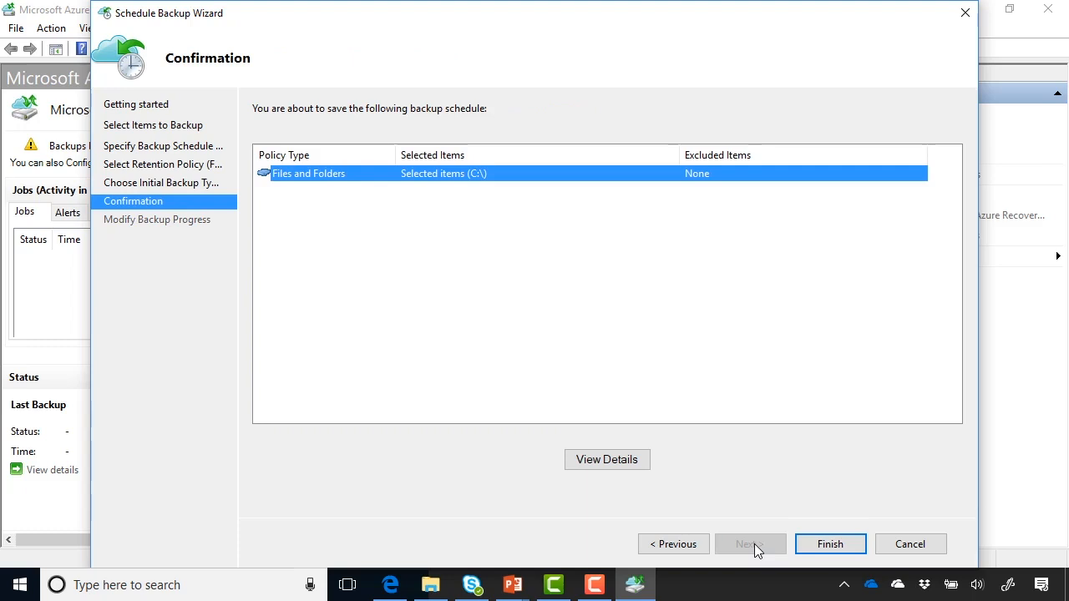
Save the backup schedule and run an immediate backup of the Downloads folder, closing each wizard when it completes.
click(822, 544)
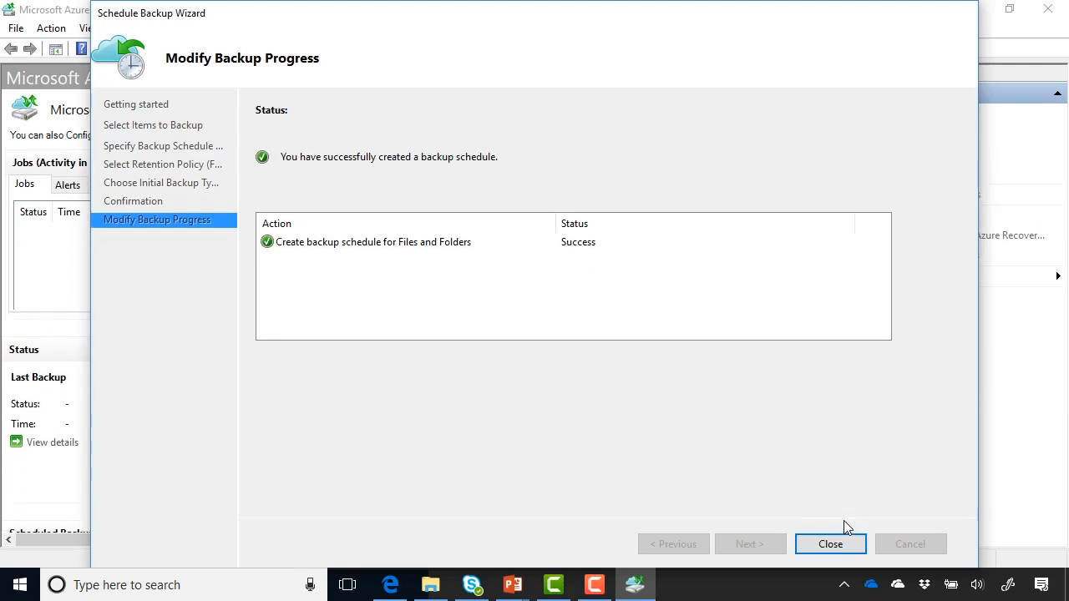
click(840, 544)
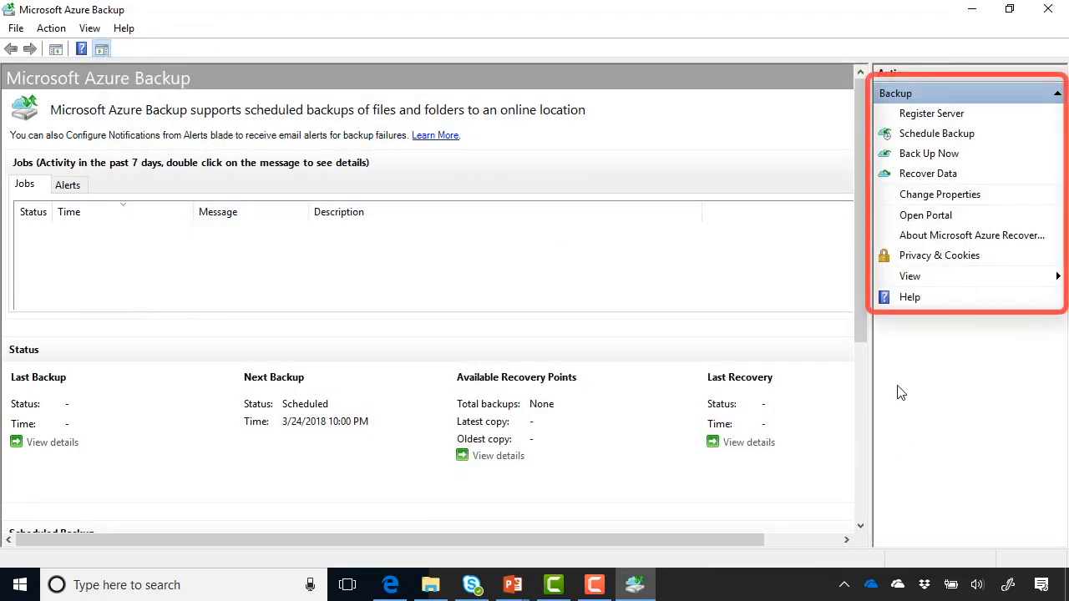
click(914, 156)
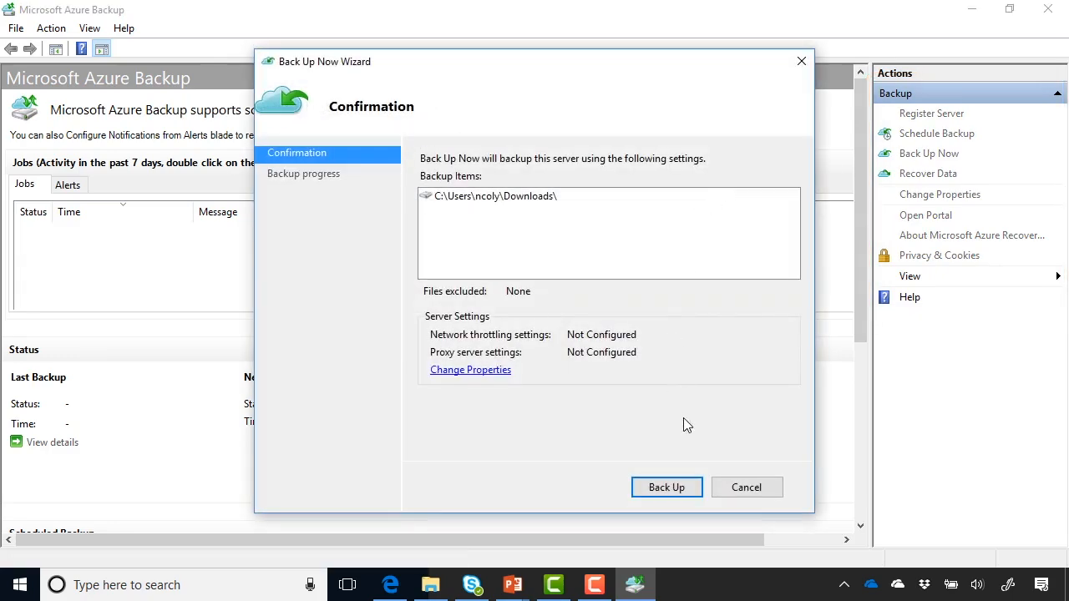
click(677, 492)
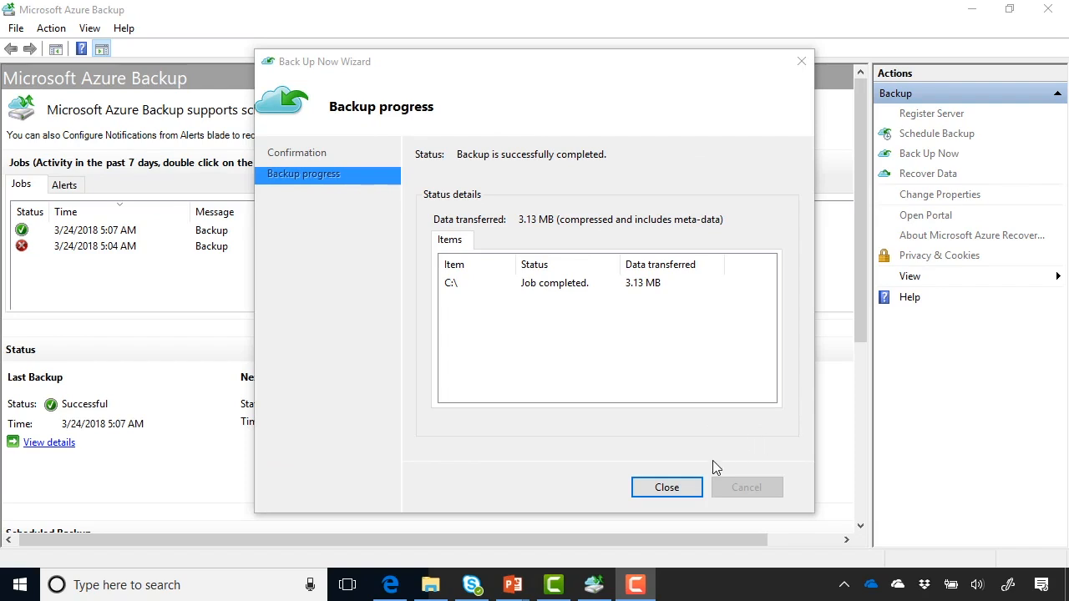
click(666, 487)
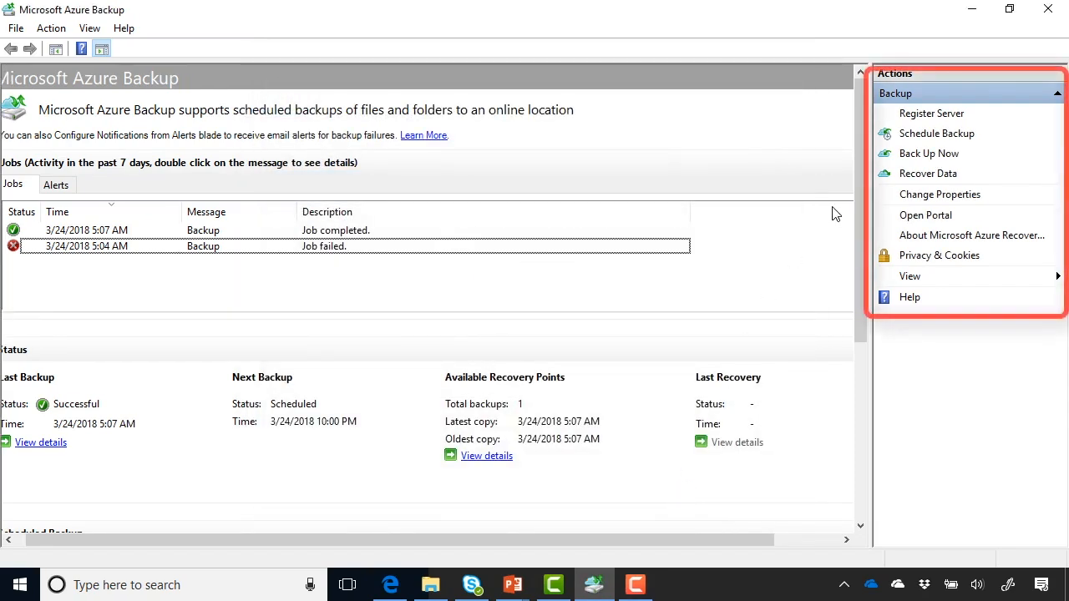
Start a recovery of individual files and folders from this server and mount the C:\ volume's 3/24/2018 5:07 AM backup.
click(909, 175)
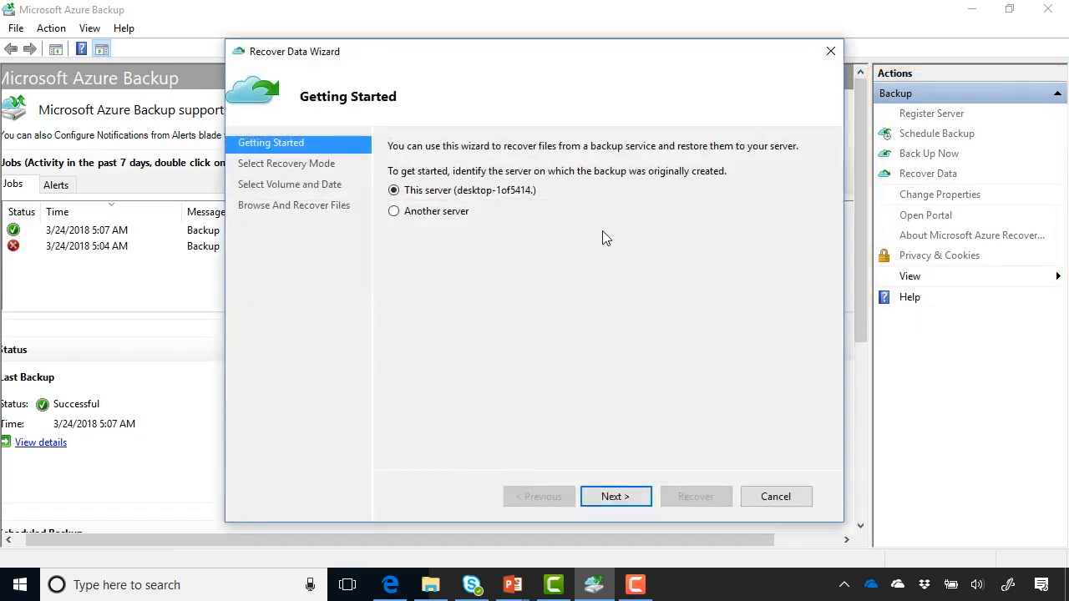
click(615, 498)
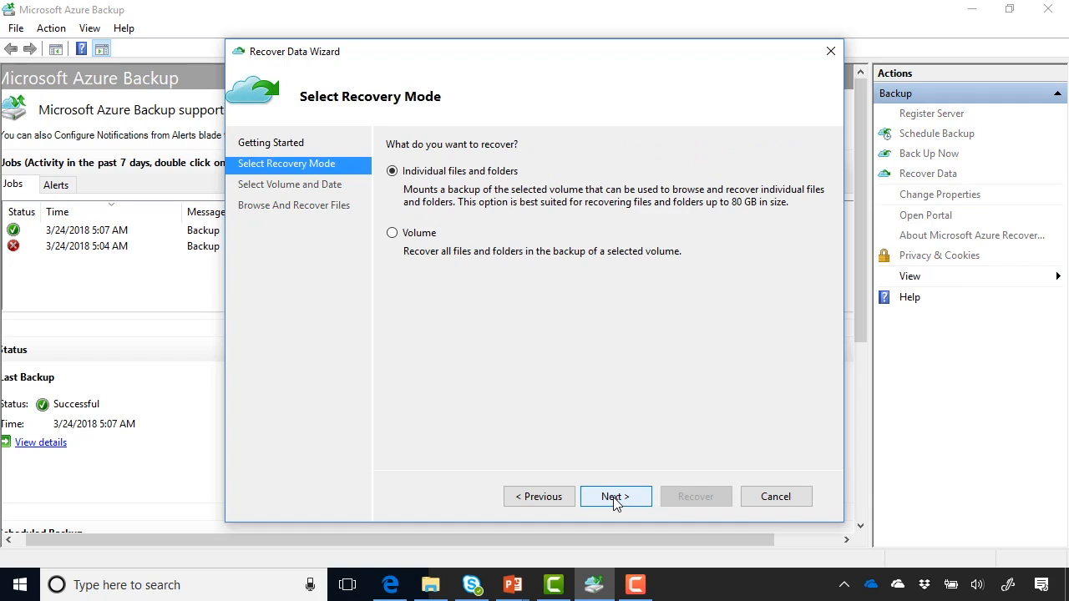
click(615, 498)
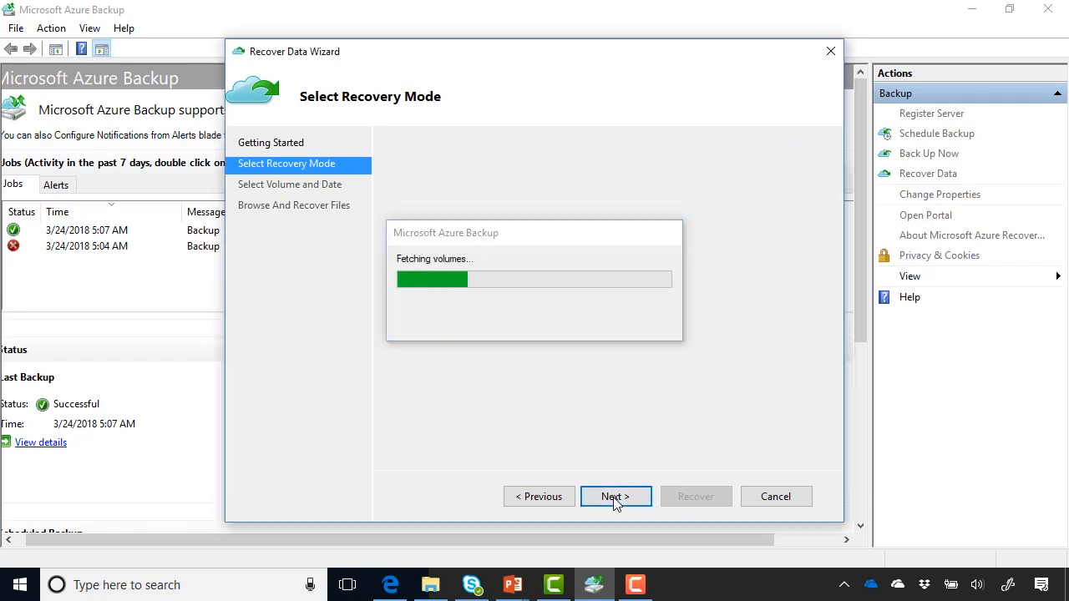
click(551, 151)
click(536, 168)
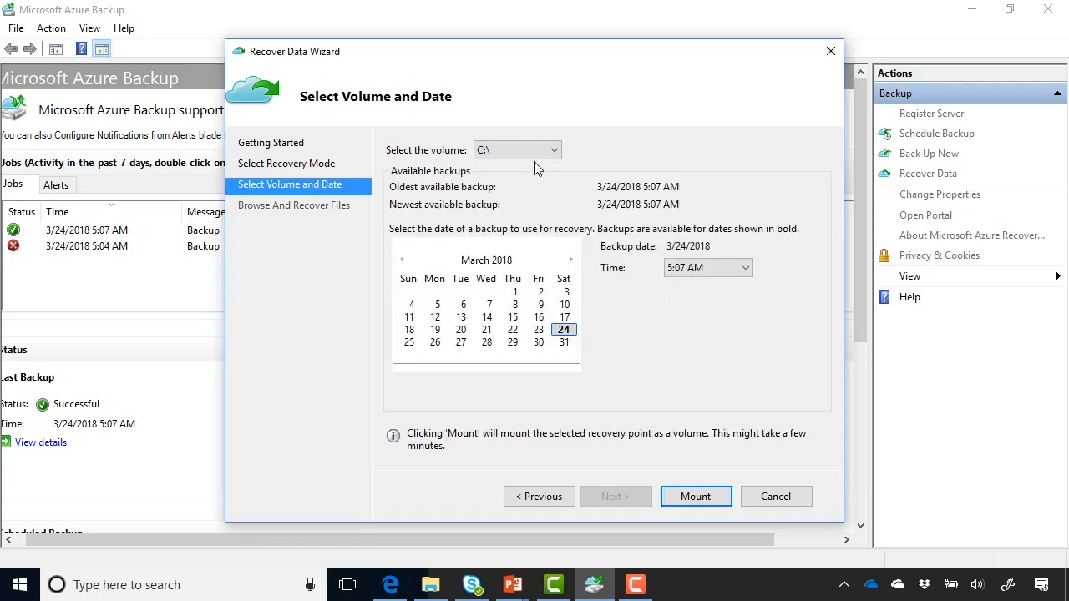
click(691, 499)
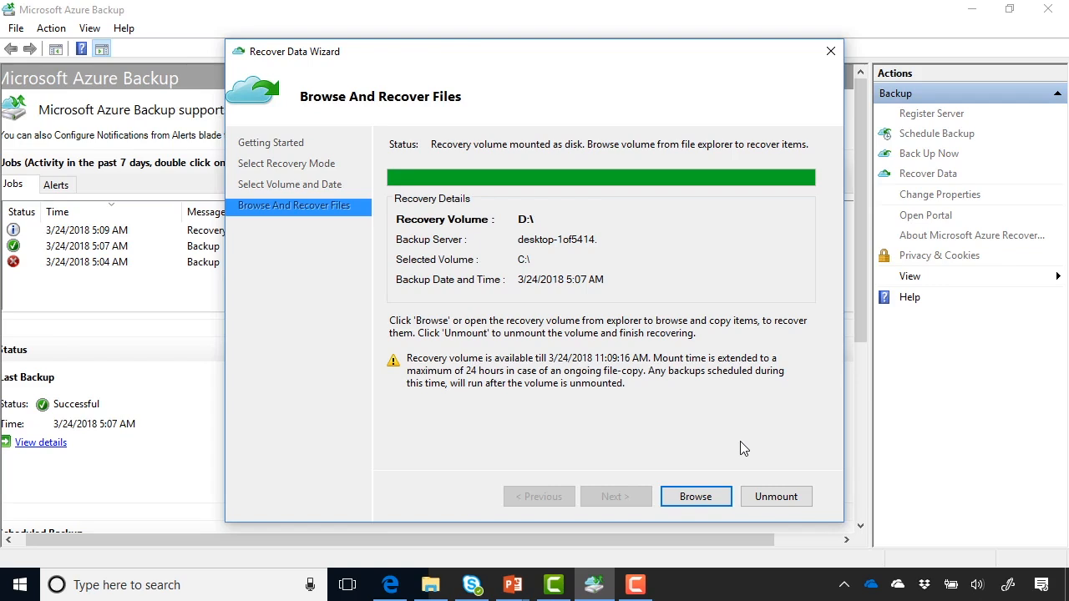
Browse the mounted recovery volume D: down to the user profile's Downloads folder and examine the backed-up files.
click(693, 498)
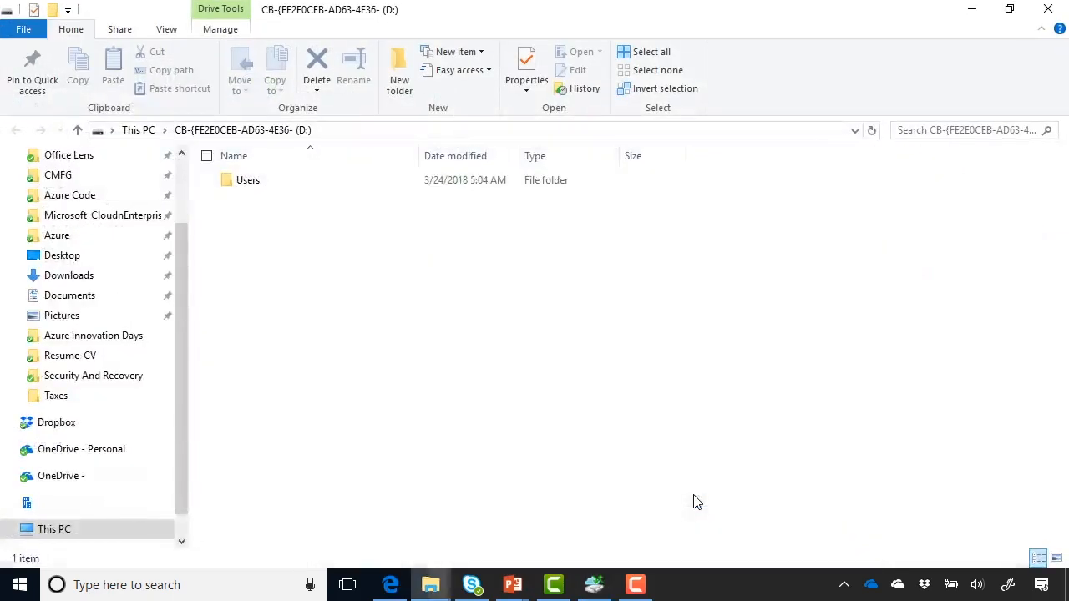
double_click(242, 187)
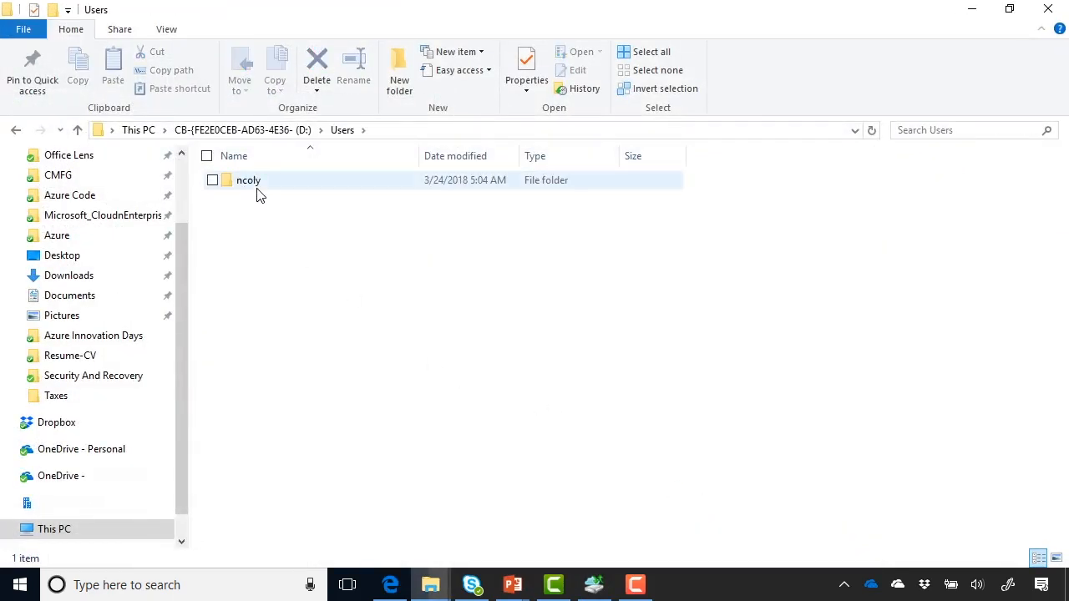
double_click(258, 191)
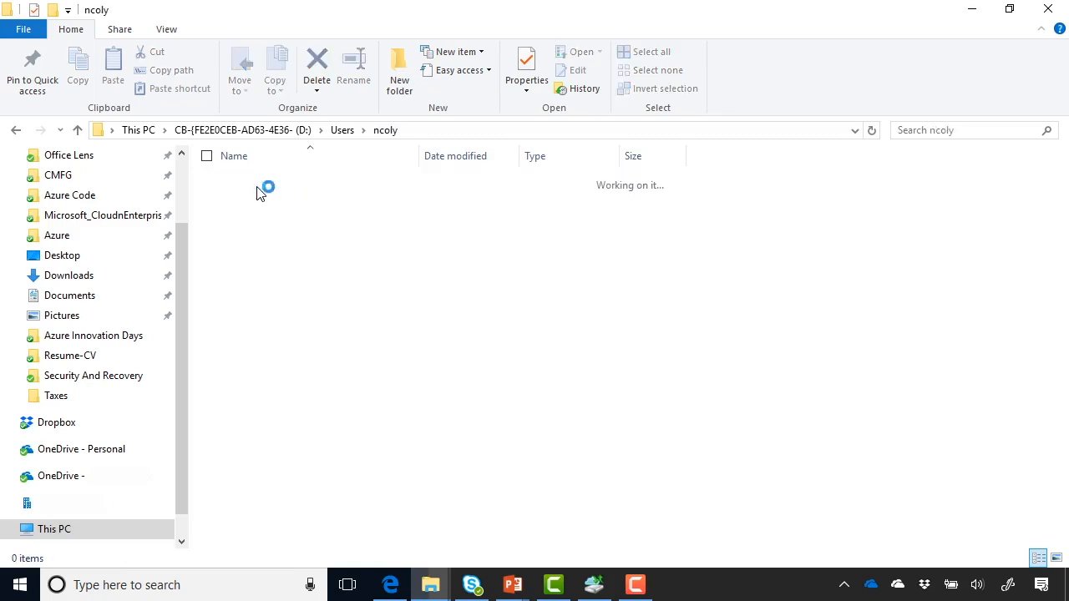
double_click(288, 184)
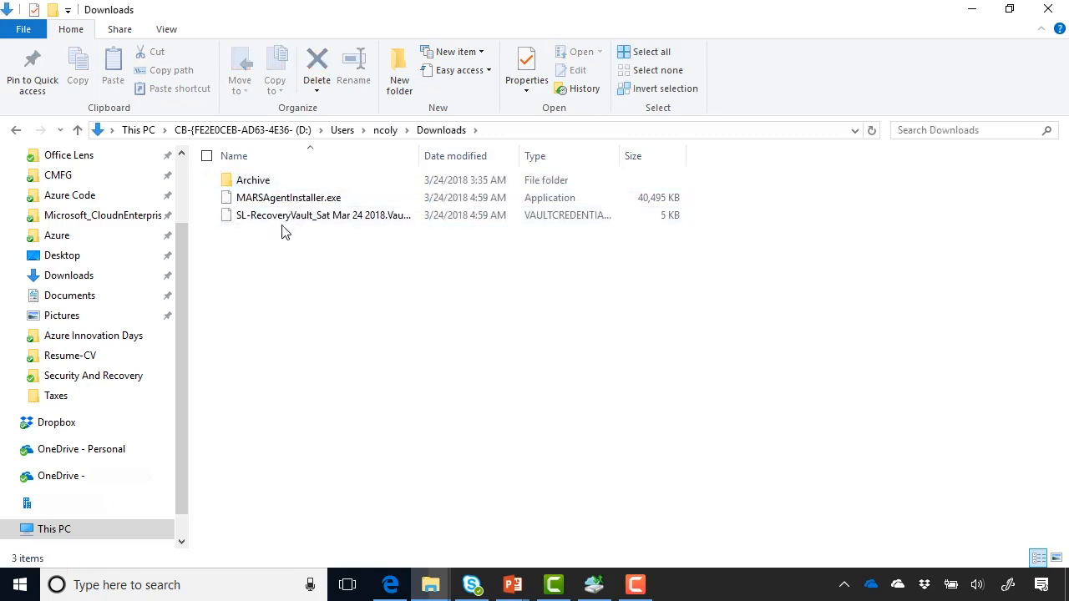